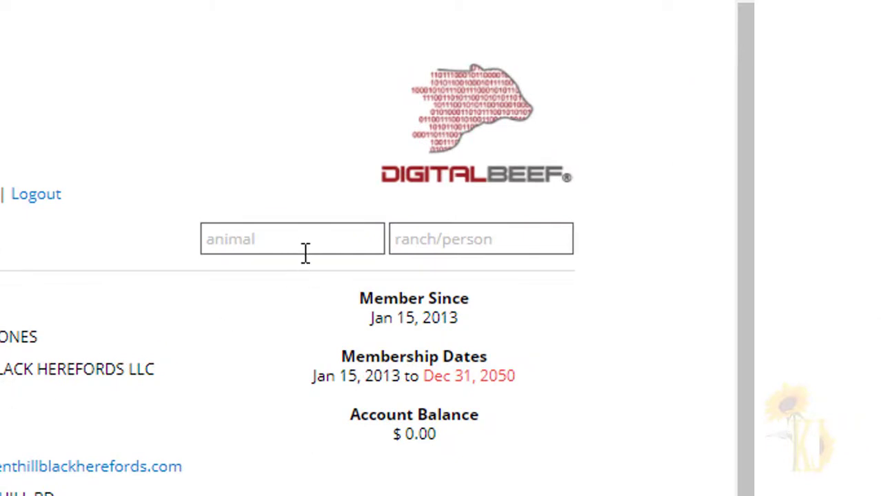
# Search the animal records for "black ops" and open the record of JO BLACK OPS 5309.
pyautogui.click(296, 242)
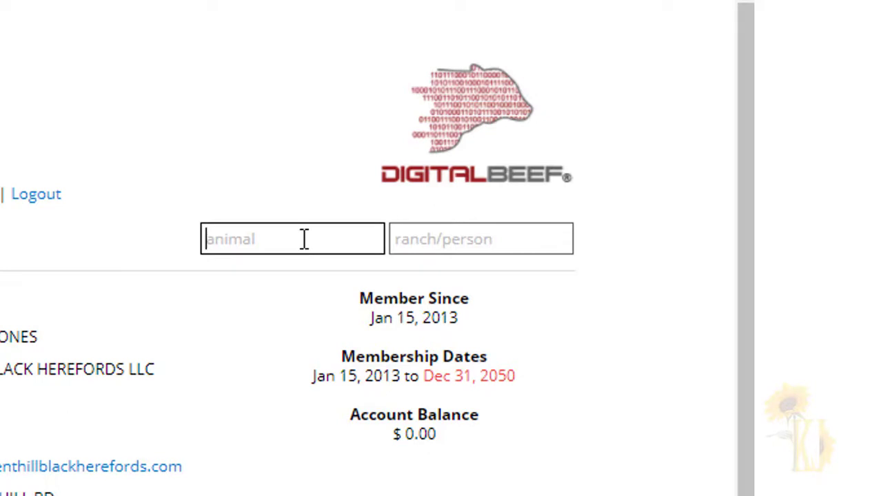
pyautogui.write('black')
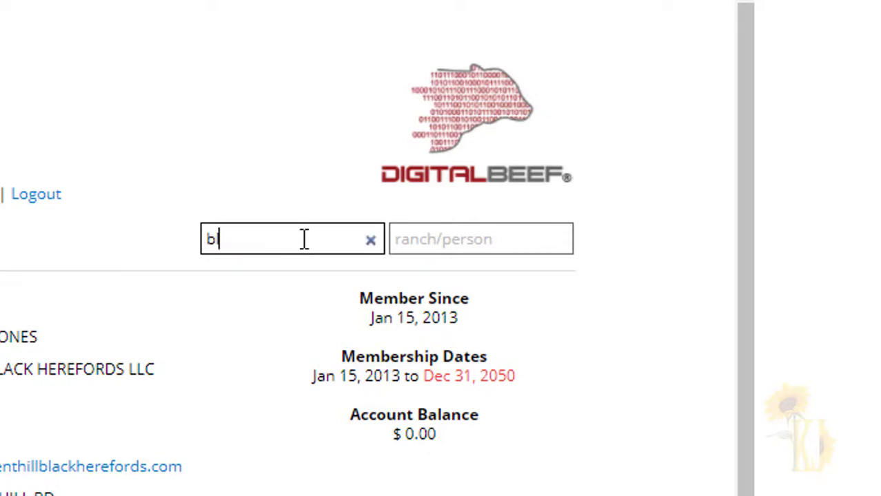
pyautogui.write(' ops')
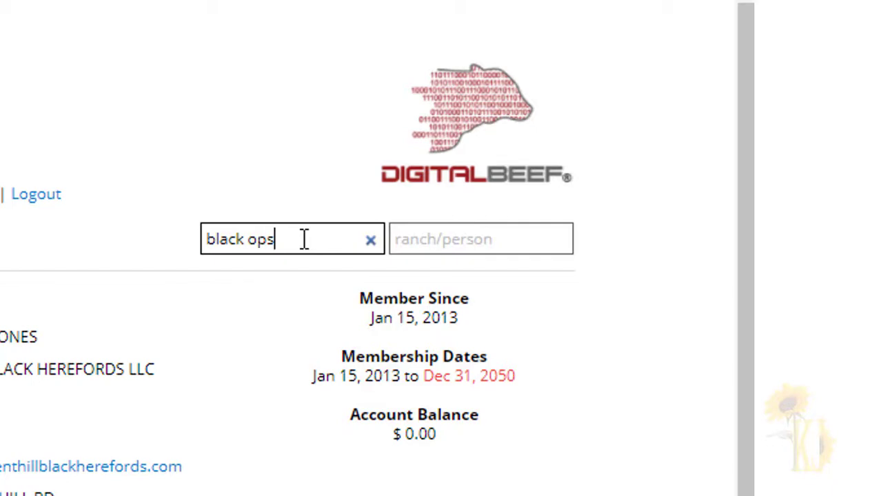
pyautogui.press('Return')
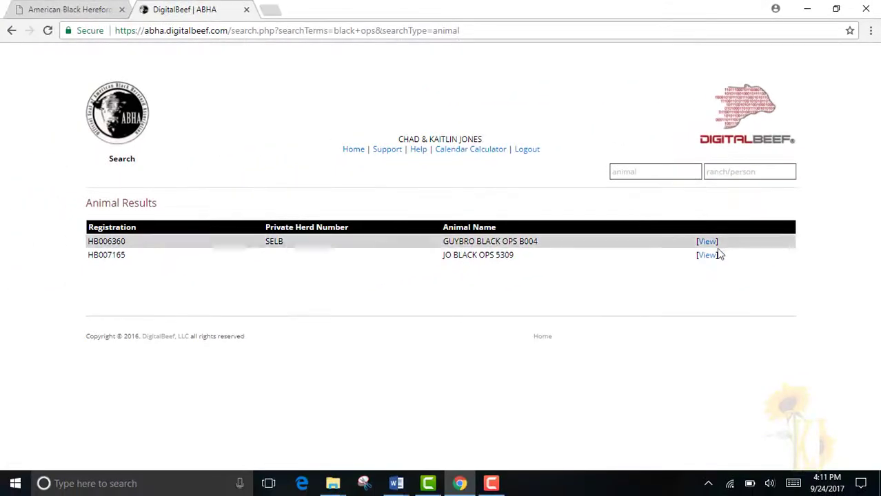
pyautogui.click(707, 255)
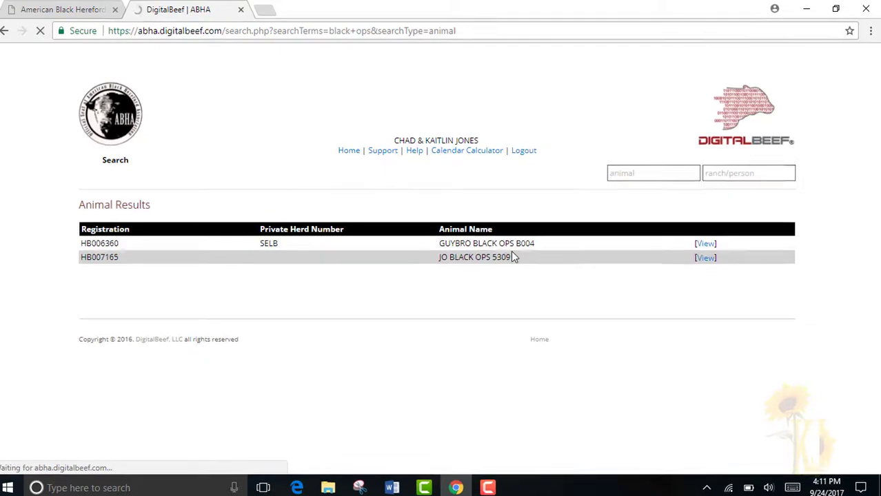
# Search ranches and people for "jo bulls" and open the member profile of the JO BULLS ranch.
pyautogui.click(735, 177)
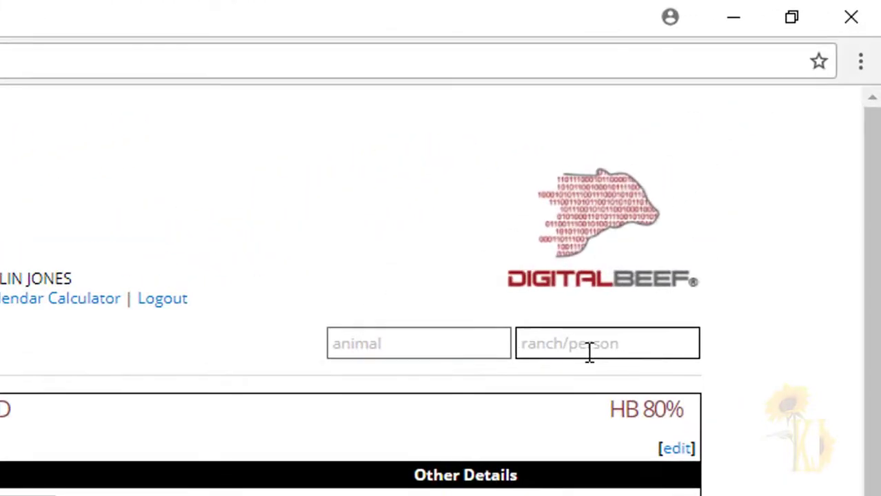
pyautogui.write('jo bulls')
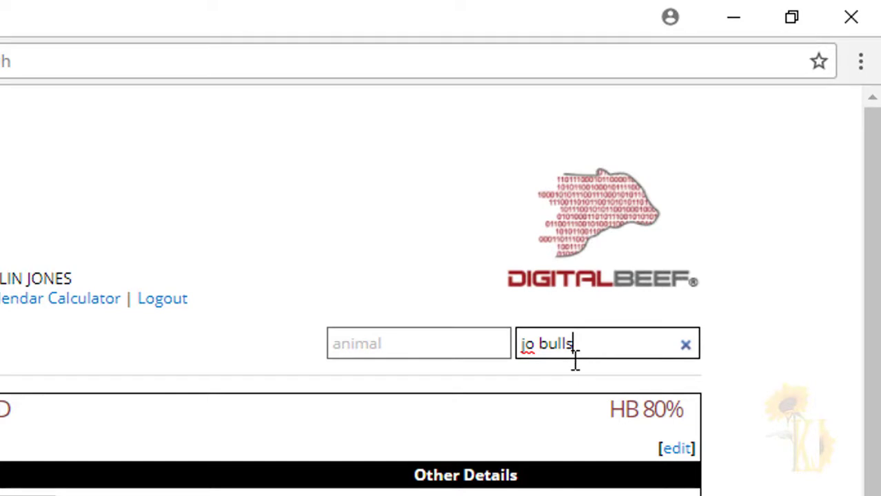
pyautogui.press('Return')
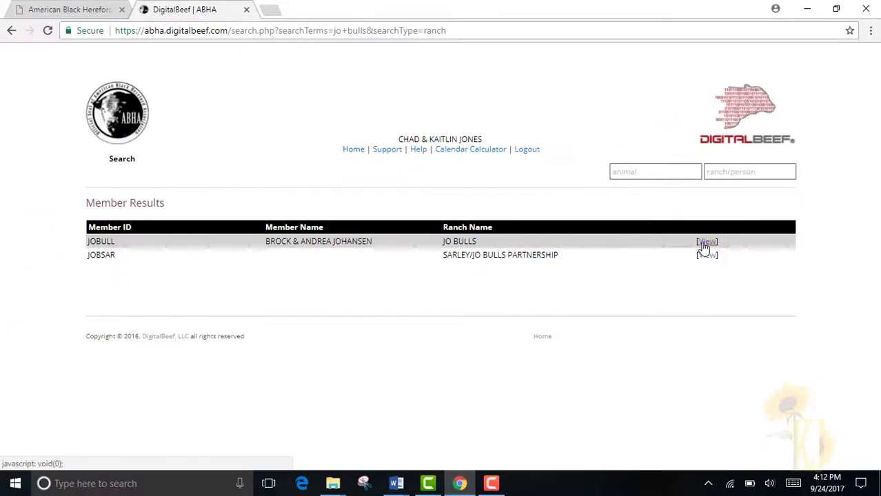
pyautogui.click(704, 243)
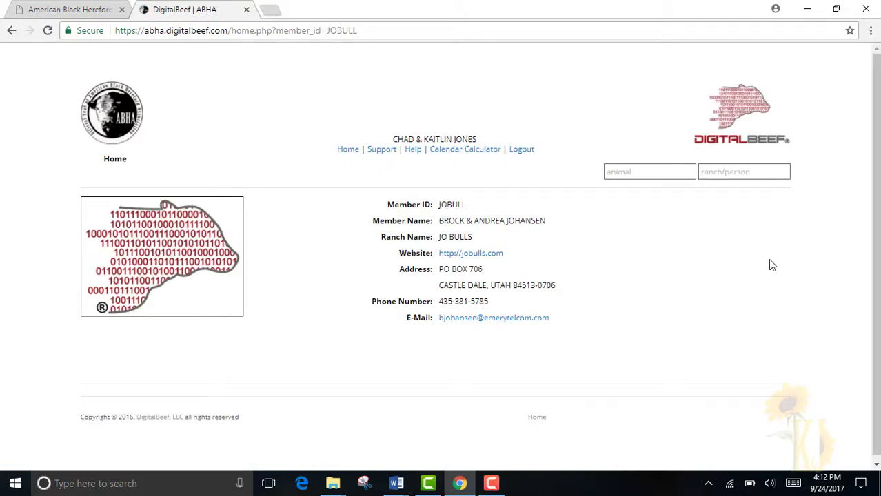
# Return to the member home page, open the Technical / Customer Support form and look through its fields.
pyautogui.click(355, 149)
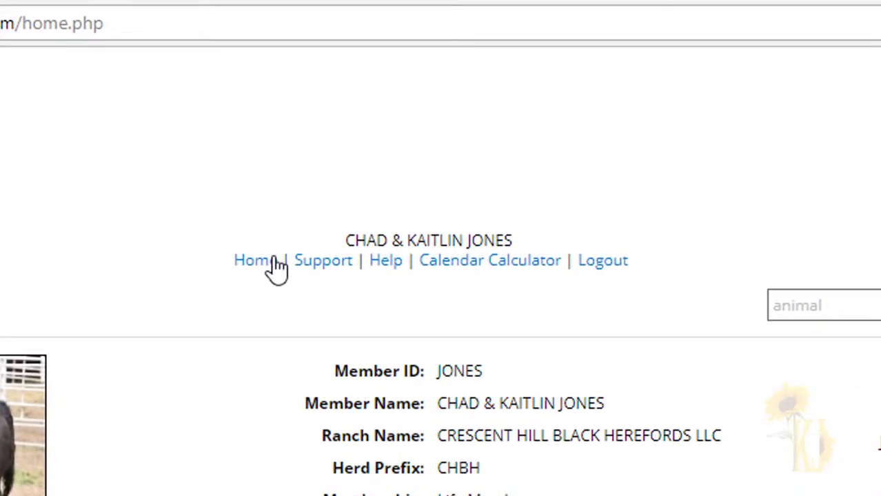
pyautogui.click(327, 268)
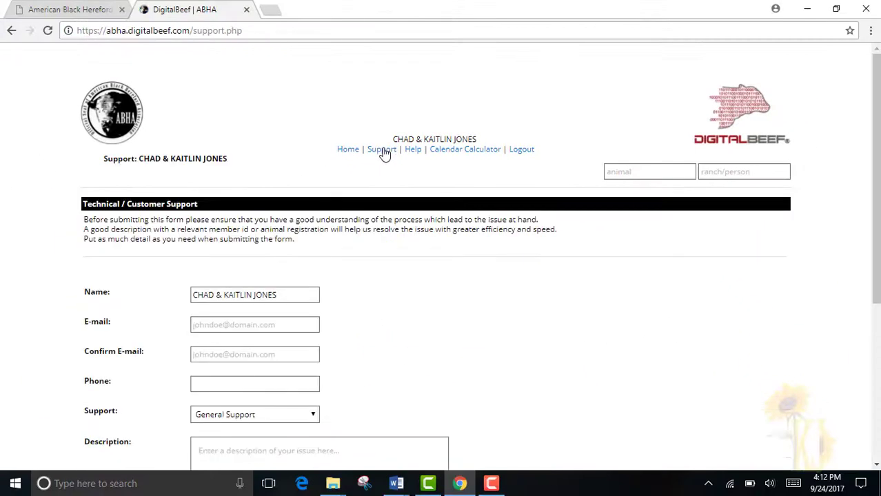
pyautogui.scroll(-1, 359, 320)
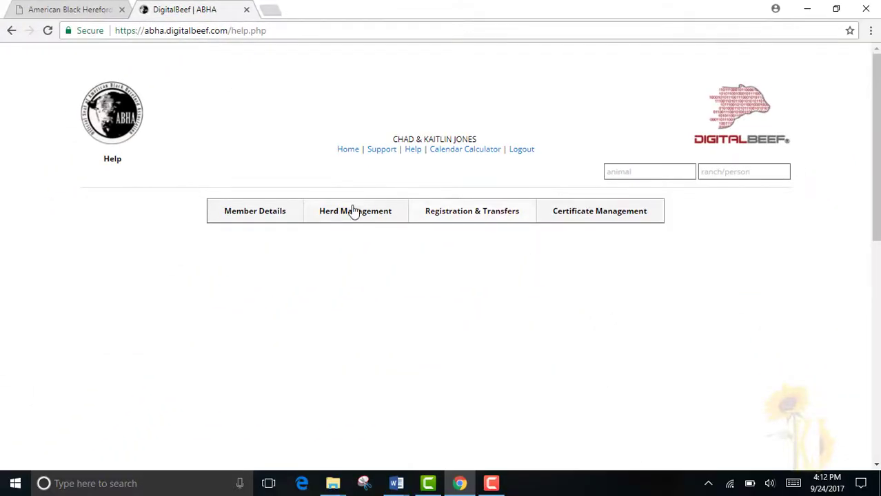
# Browse the help guides for Member Details, Herd Management, Registration & Transfers and Certificate Management.
pyautogui.click(270, 219)
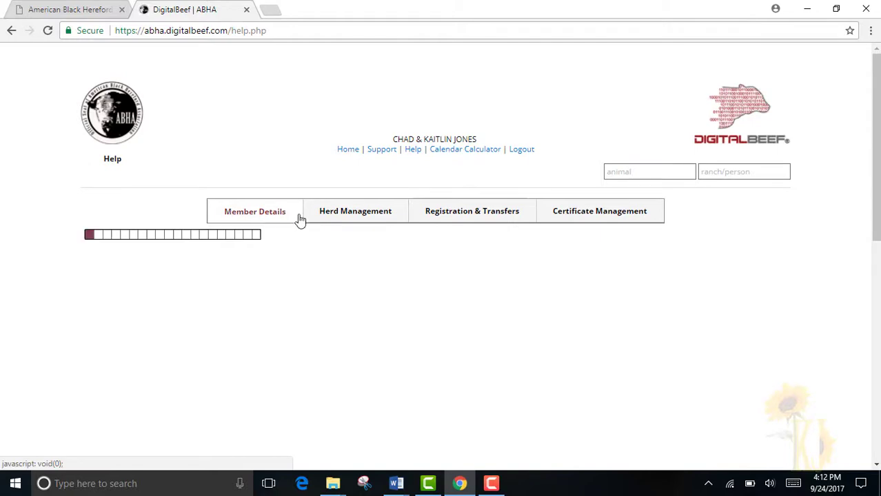
pyautogui.click(355, 216)
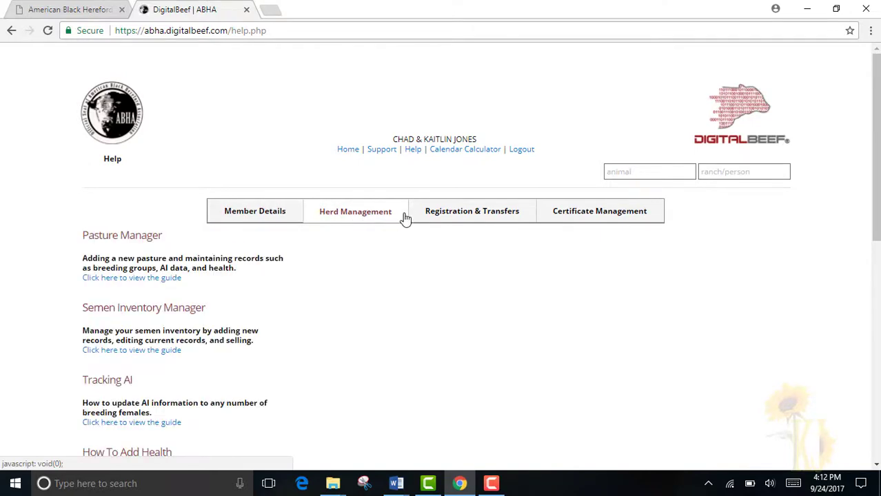
pyautogui.click(446, 221)
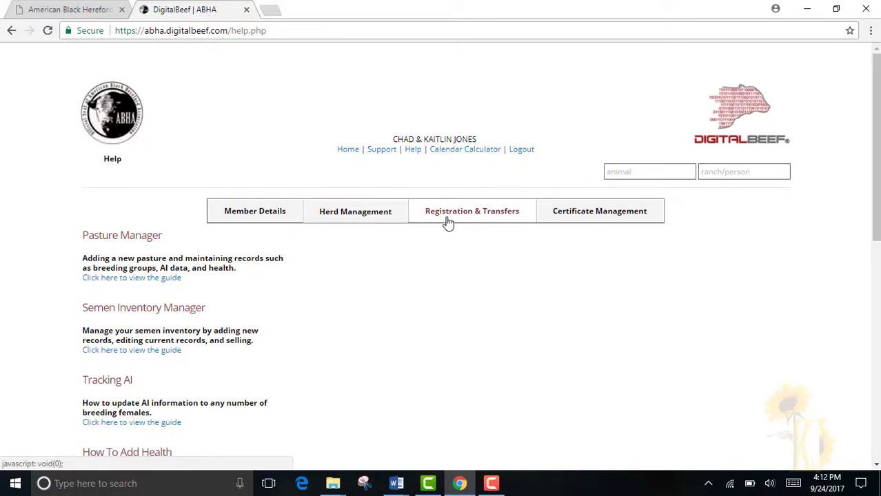
pyautogui.click(579, 226)
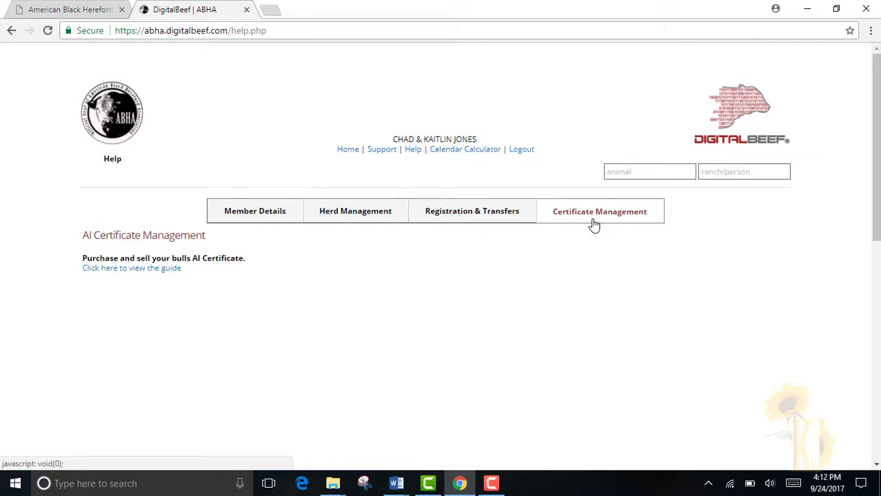
# View the breeding and weaning dates in the Calendar Calculator, close it and return to the member home page.
pyautogui.click(469, 150)
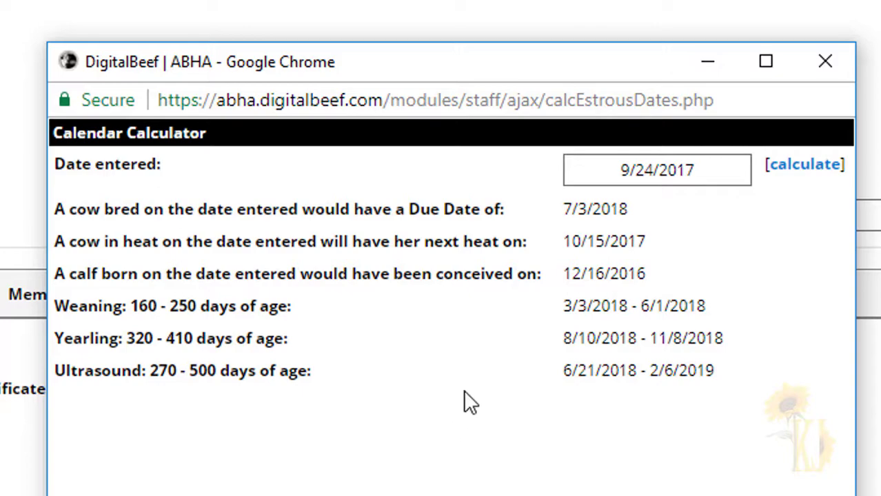
pyautogui.click(824, 62)
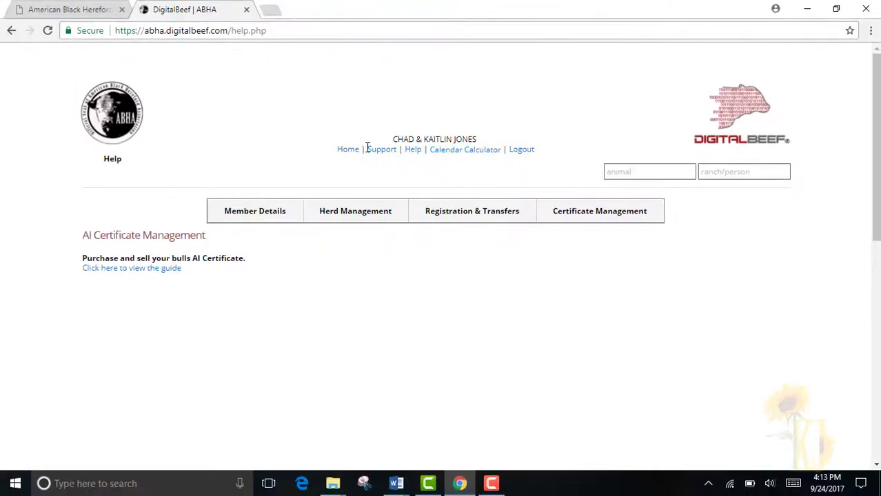
pyautogui.click(344, 152)
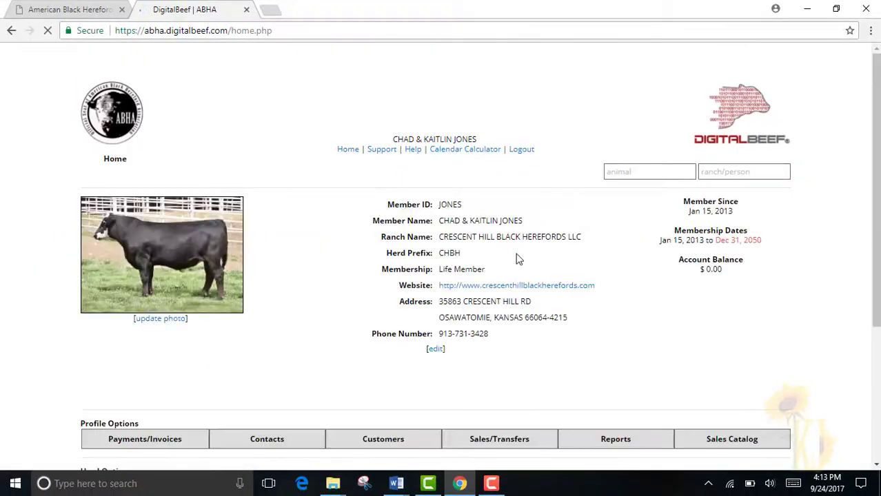
# Review the account's payment options and invoice history under Payments/Invoices, and return to the member home page.
pyautogui.scroll(-3, 514, 267)
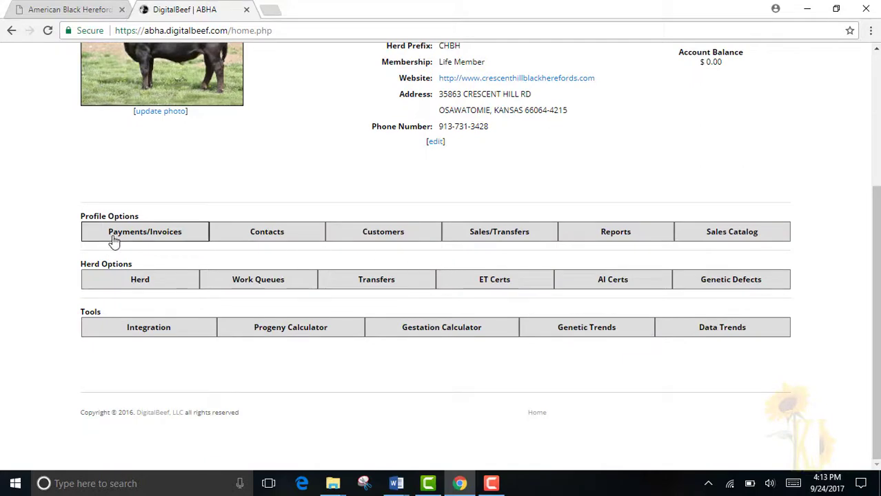
pyautogui.click(268, 246)
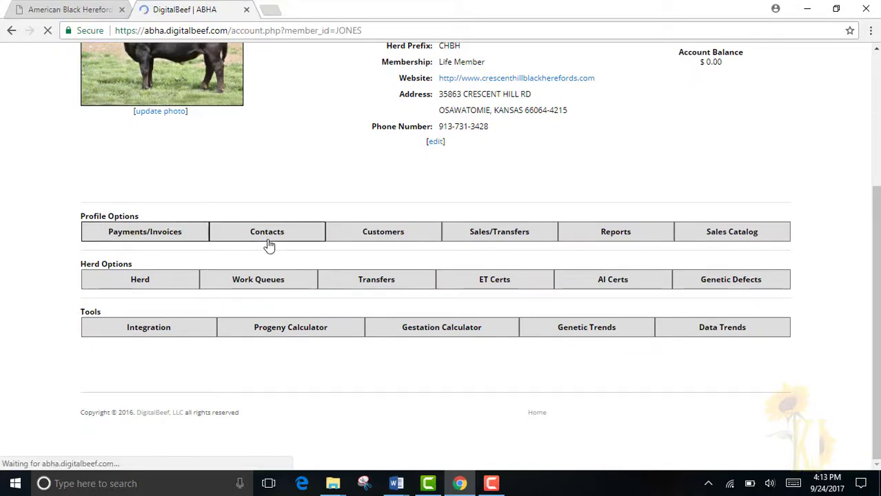
pyautogui.scroll(-1, 337, 272)
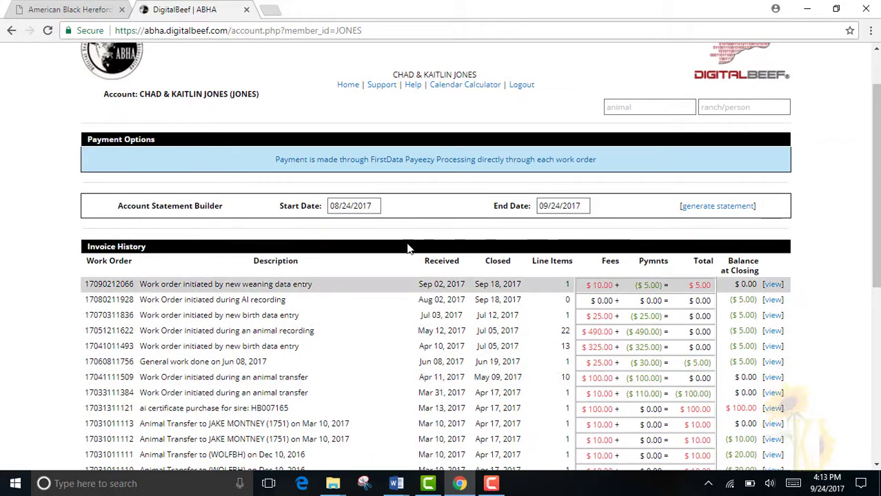
pyautogui.click(353, 87)
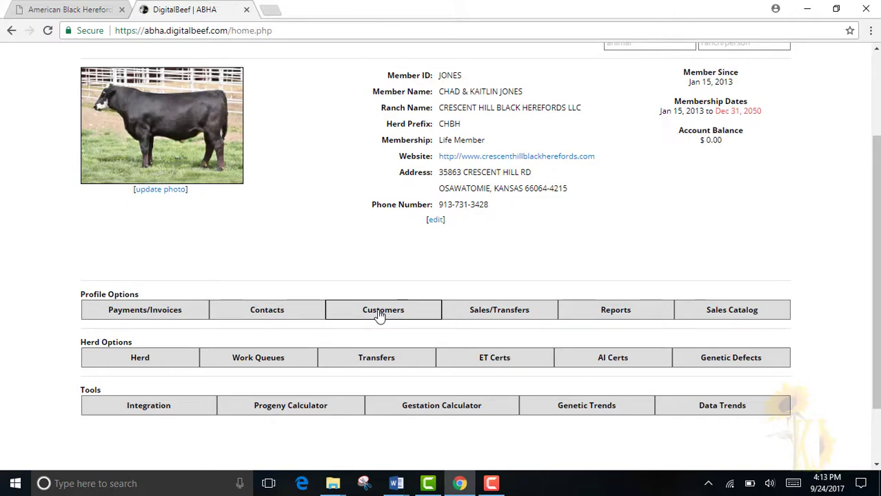
# Open the Customers window, look through the Create Customer form and Customer List, and close it.
pyautogui.click(379, 311)
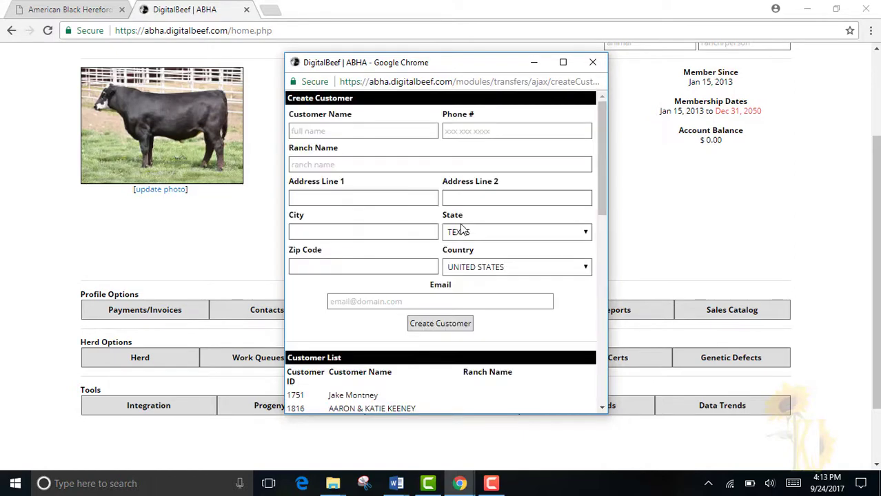
pyautogui.scroll(-7, 458, 222)
pyautogui.click(592, 62)
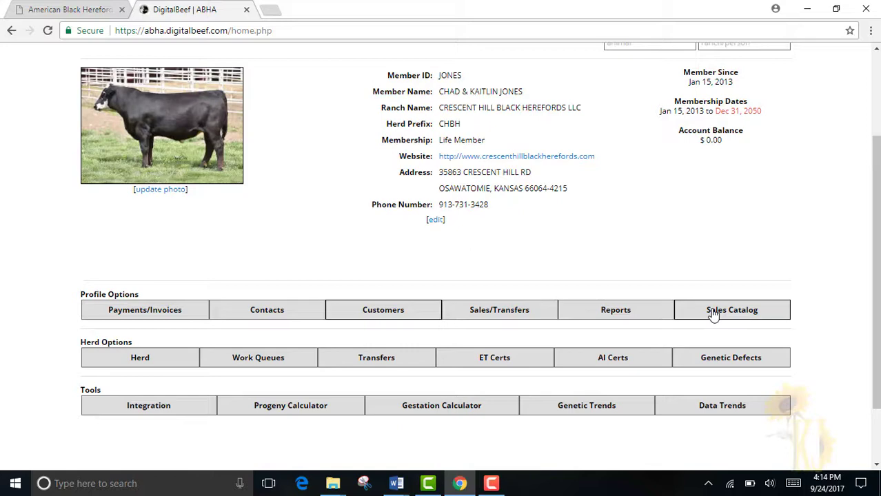
# Open the Herd page to view its options and inventory categories, and return to the member home page.
pyautogui.scroll(-1, 685, 321)
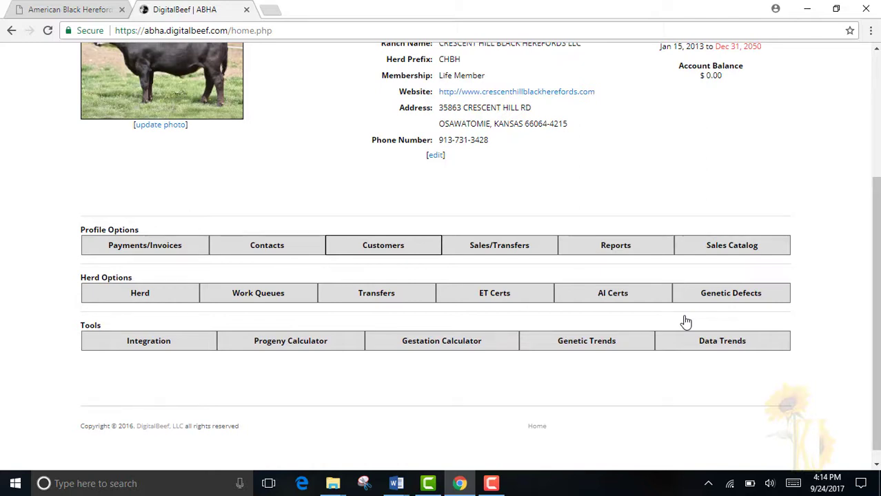
pyautogui.click(183, 302)
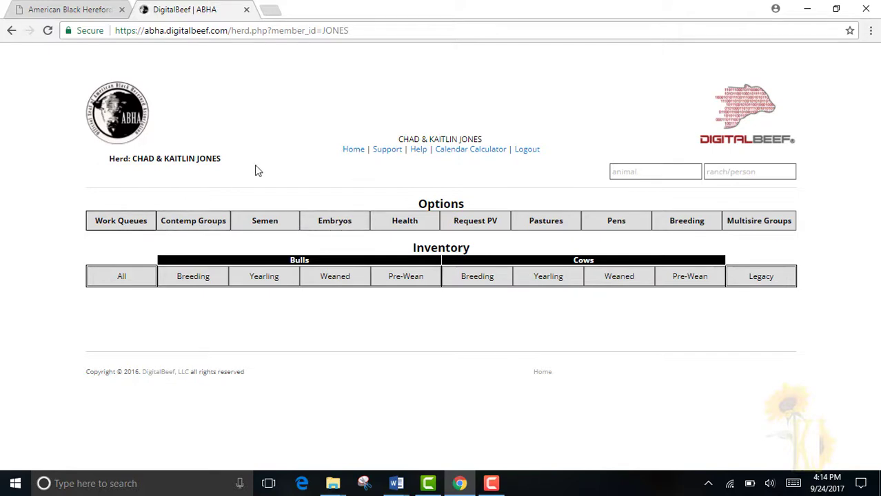
pyautogui.click(351, 150)
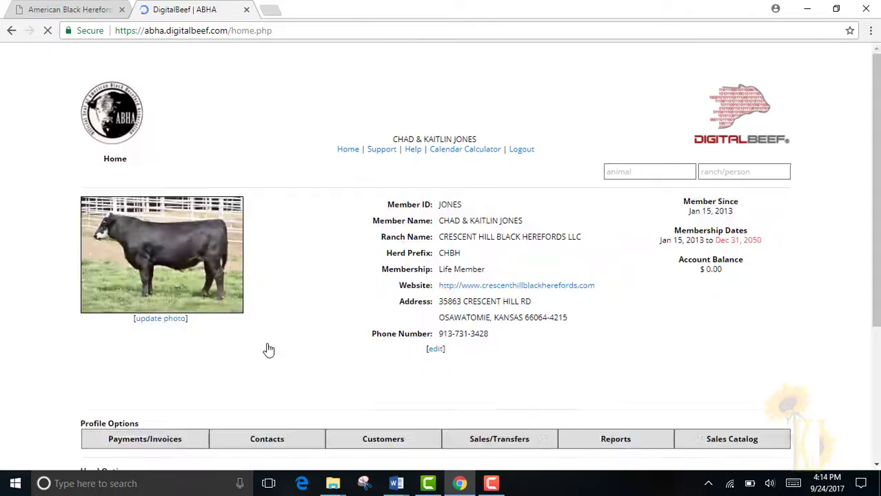
# Open the herd's Work Queues to view the Birth, Weaning and Yearling queues, and go back to the home page.
pyautogui.scroll(-3, 262, 344)
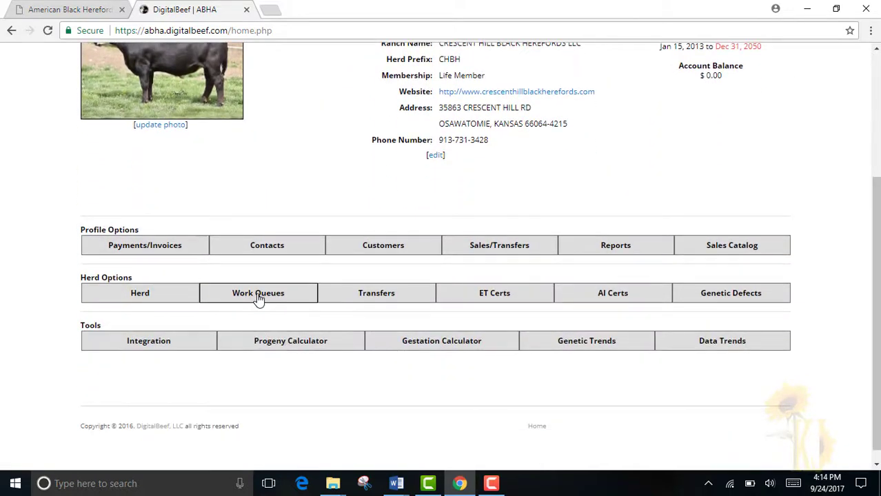
pyautogui.click(258, 296)
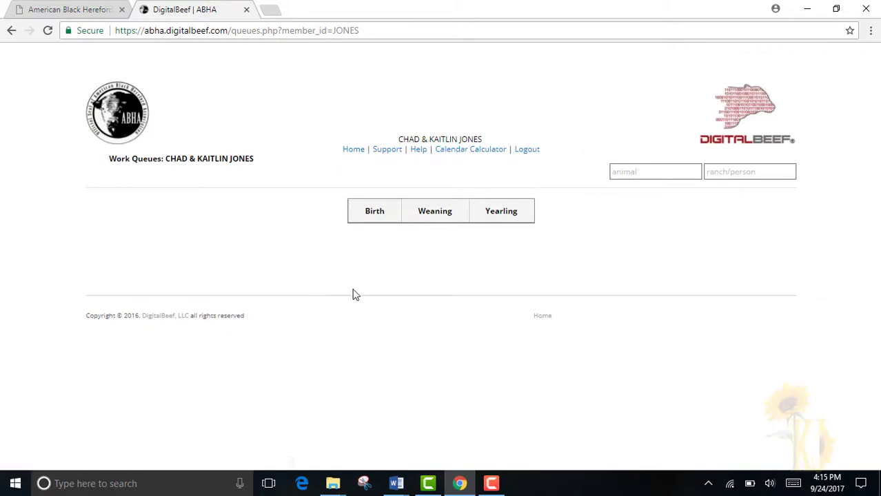
pyautogui.hotkey('alt', 'Left')
# Open the AI Certs window, view the AI Certificate Sales list and close the window.
pyautogui.scroll(-3, 448, 290)
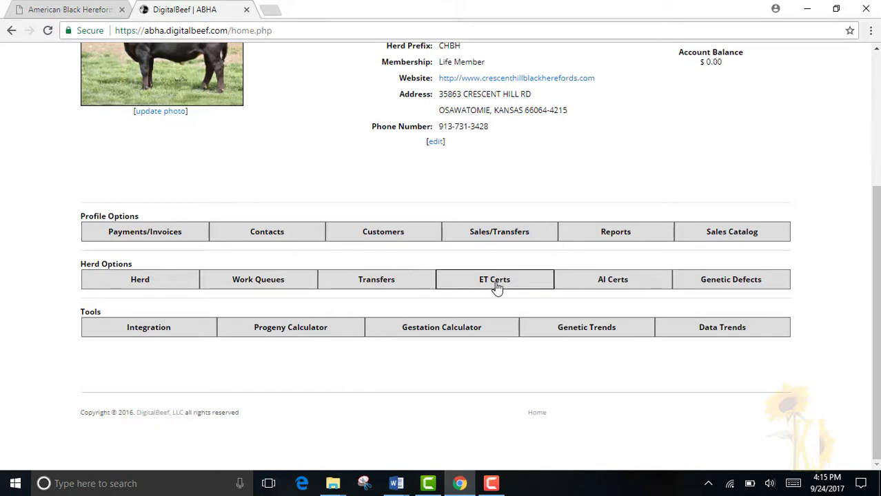
pyautogui.click(591, 292)
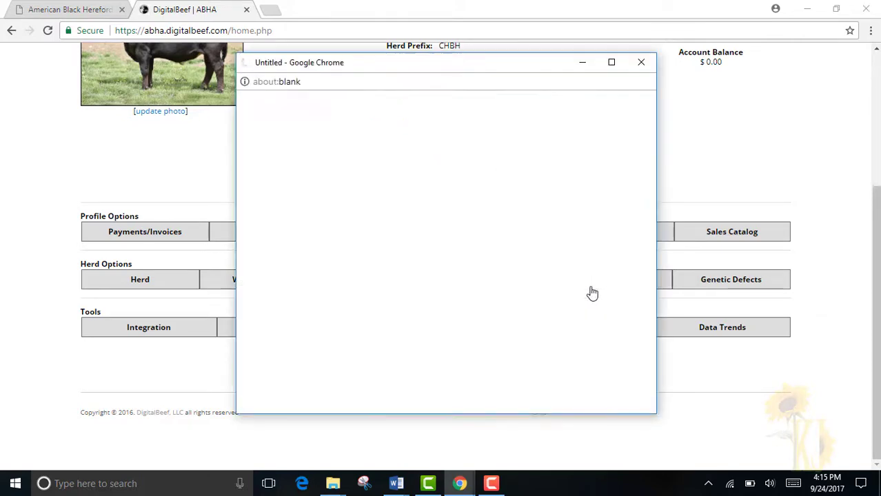
pyautogui.click(619, 102)
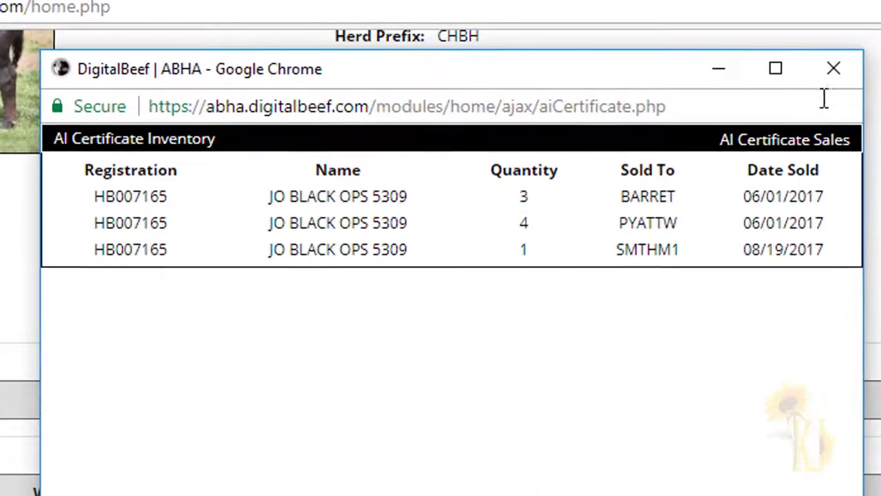
pyautogui.click(641, 62)
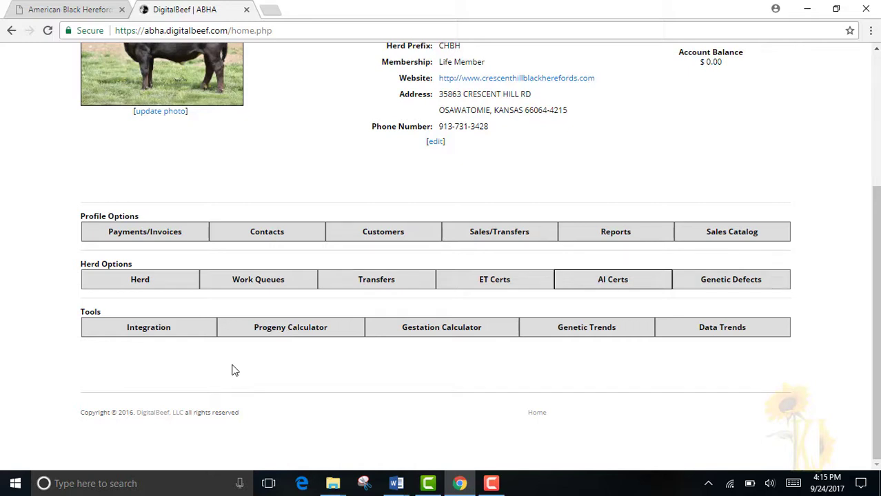
# Open the Integration tool and view the CattleMax data file upload and its registration file requirements.
pyautogui.click(187, 334)
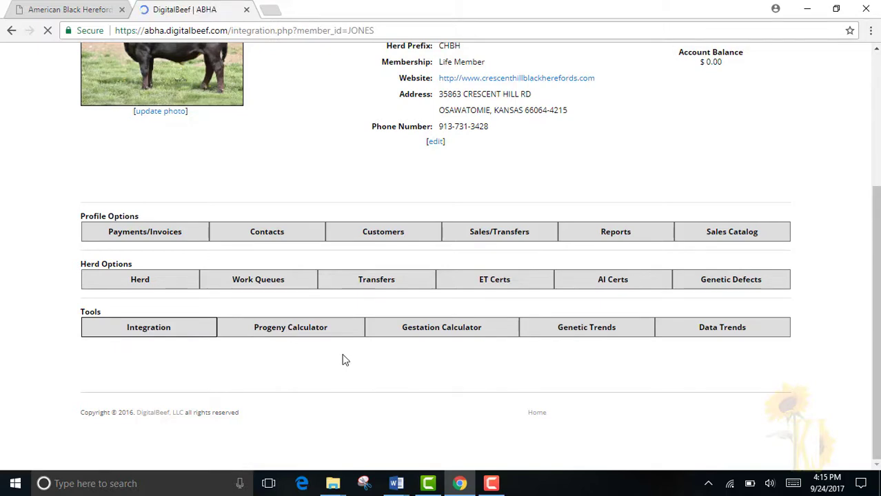
pyautogui.click(441, 206)
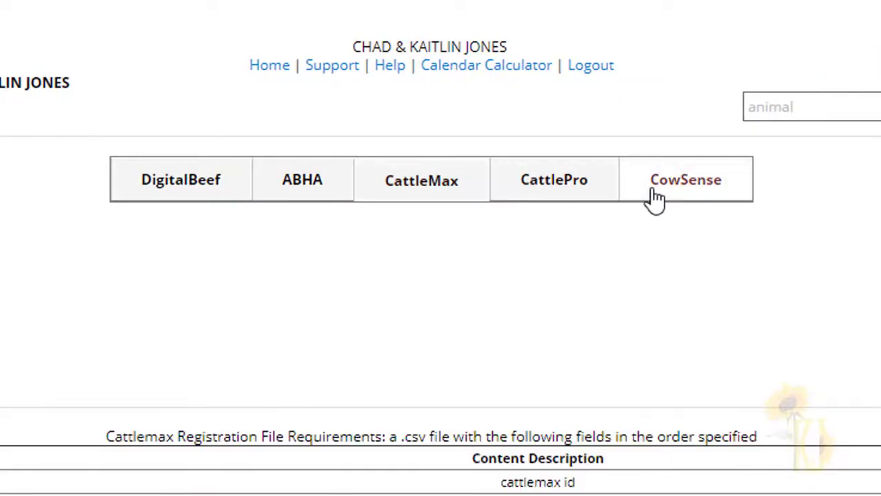
pyautogui.click(448, 195)
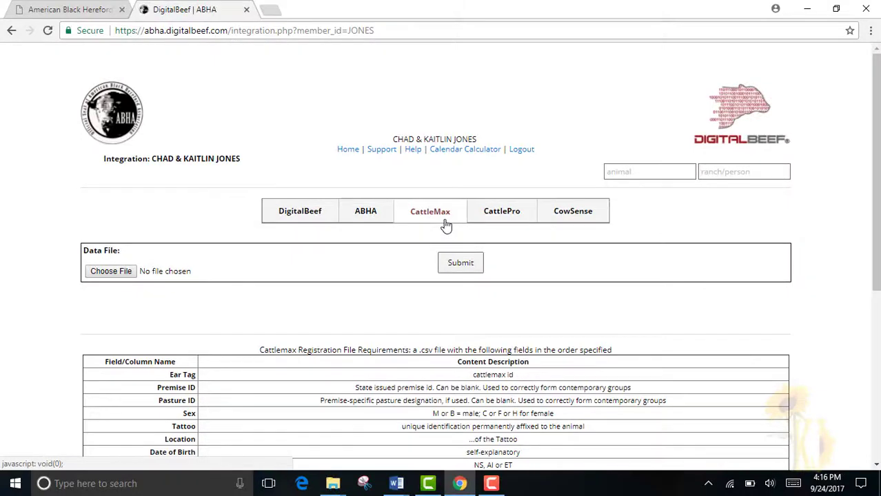
pyautogui.scroll(-2, 435, 340)
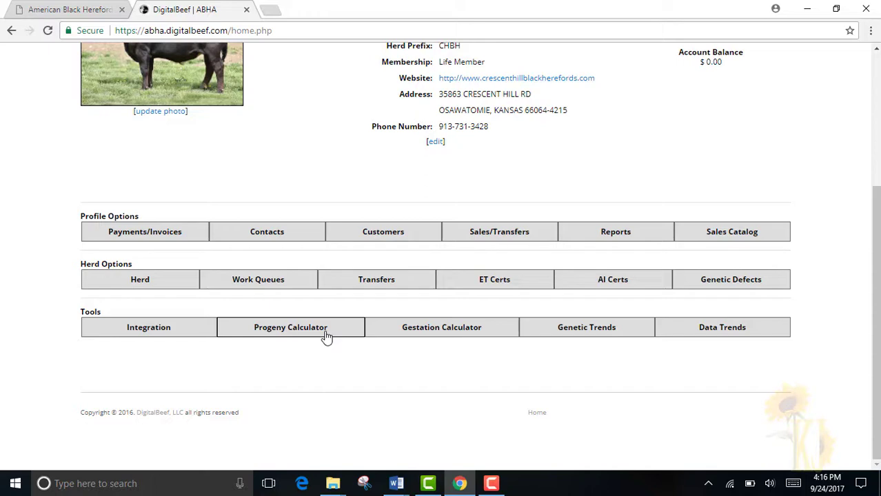
# Open the Genetic Trends tool to view its available trait categories, and return to the member home page.
pyautogui.click(597, 340)
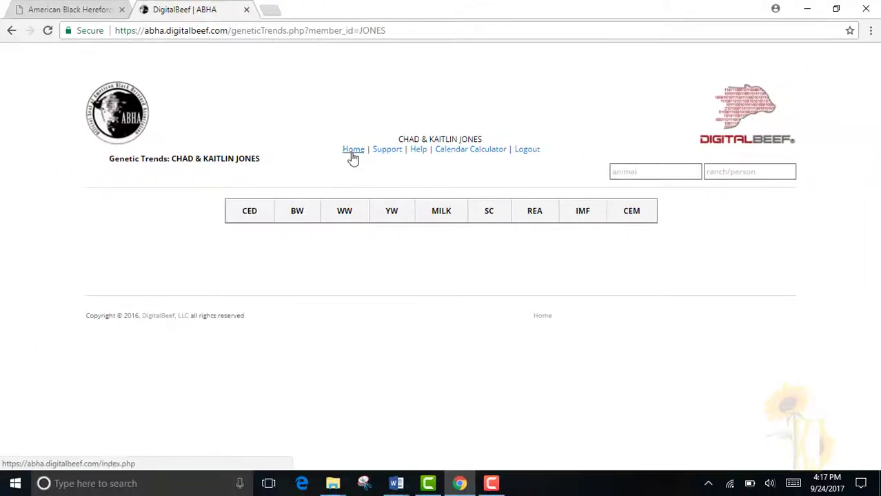
pyautogui.click(282, 69)
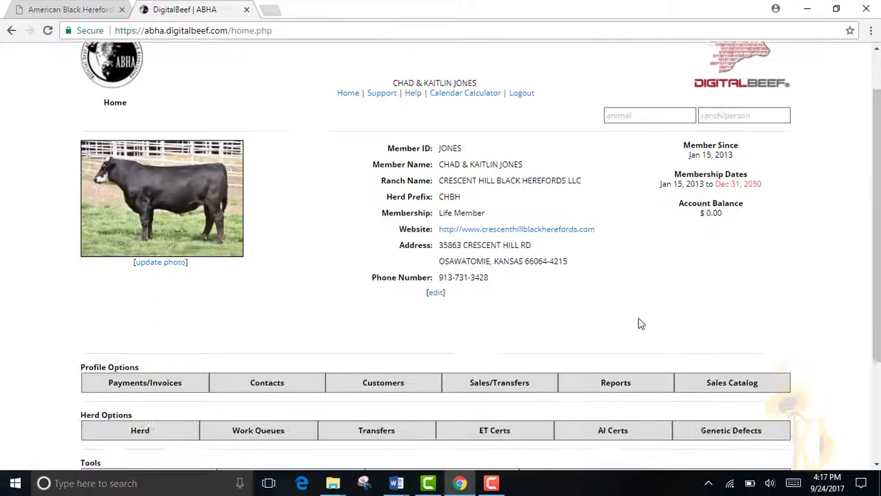
# Open the Data Trends tool and view the herd's monthly Calving and Weaning charts.
pyautogui.scroll(-2, 692, 334)
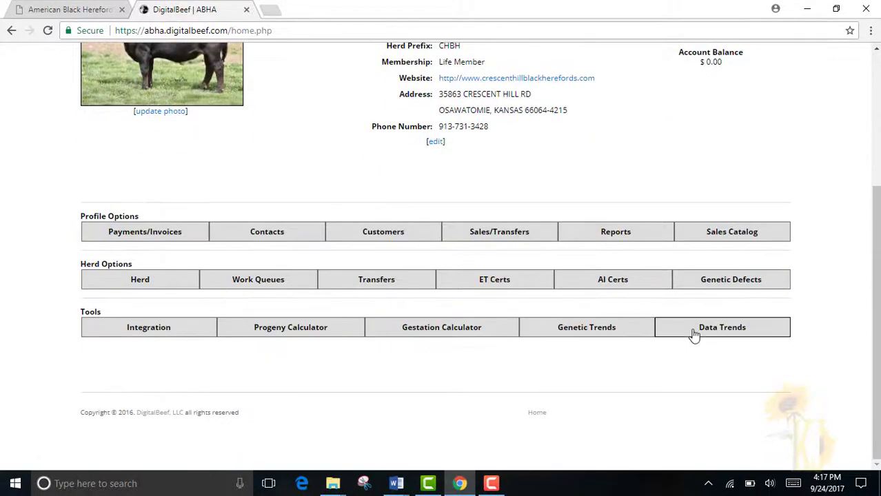
pyautogui.click(692, 334)
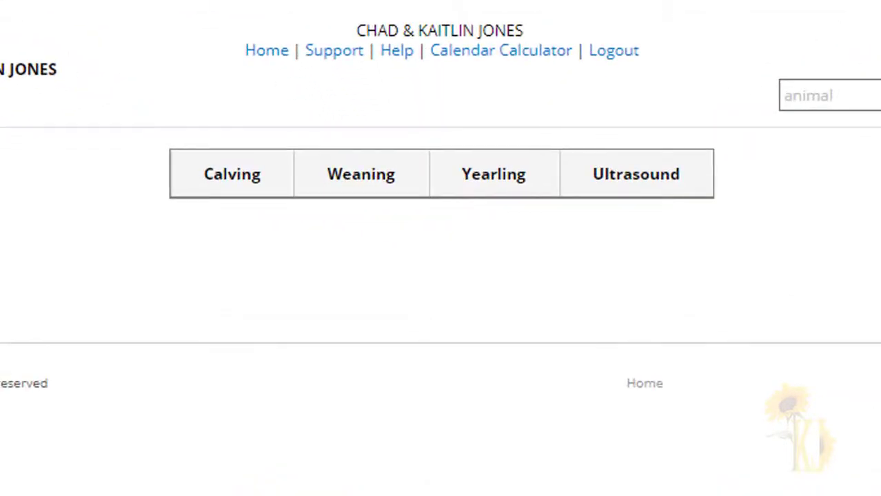
pyautogui.click(271, 184)
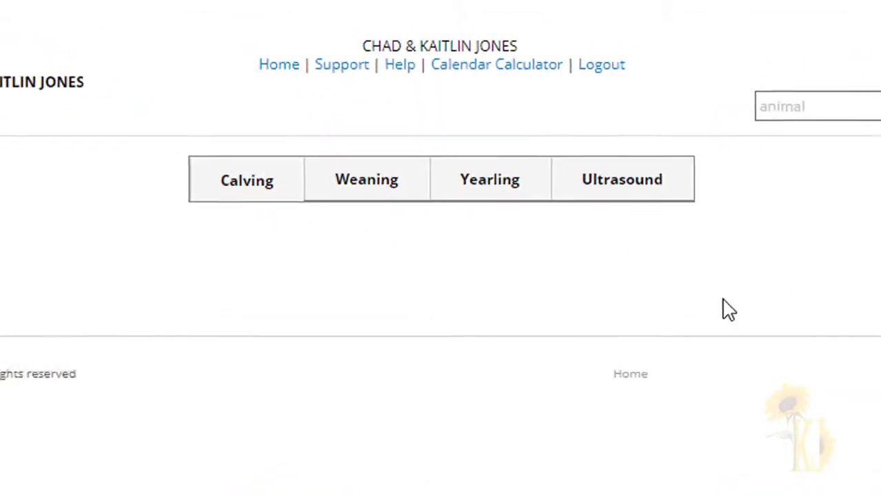
pyautogui.scroll(-3, 591, 278)
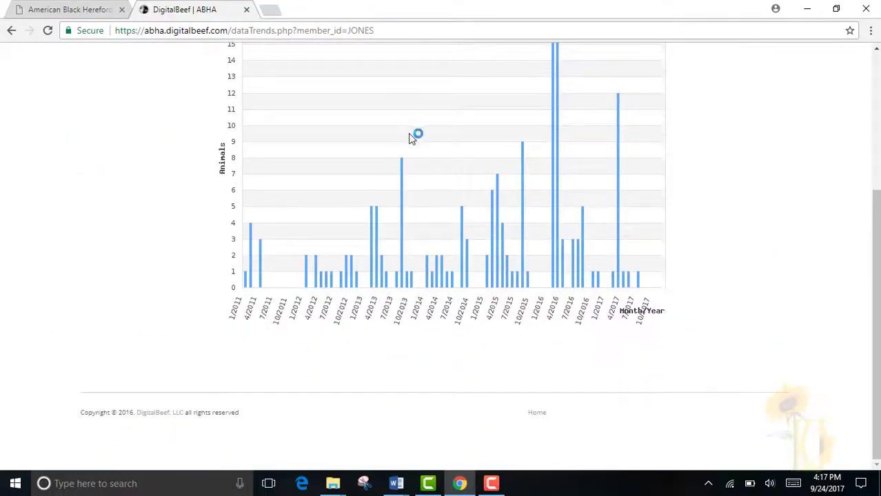
pyautogui.scroll(3, 410, 138)
pyautogui.click(386, 129)
pyautogui.scroll(-3, 657, 251)
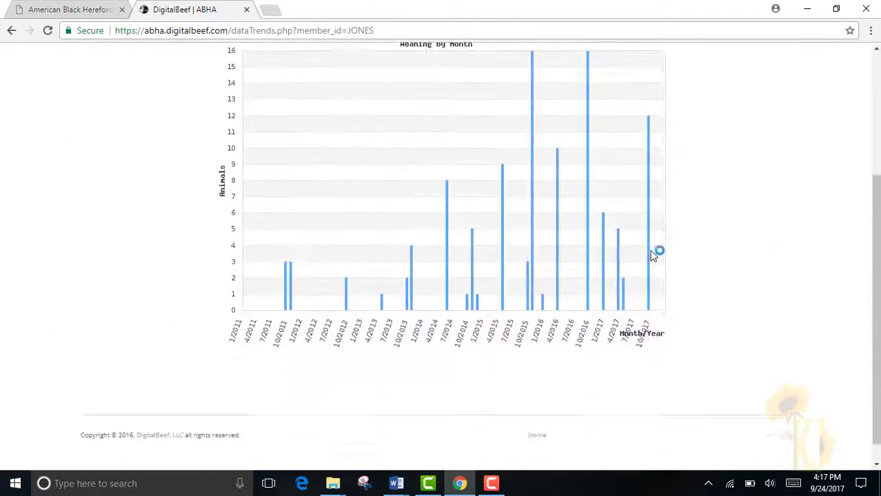
# View the monthly Yearling chart in Data Trends and go back to the member home page.
pyautogui.scroll(2, 653, 255)
pyautogui.click(452, 86)
pyautogui.scroll(-2, 732, 255)
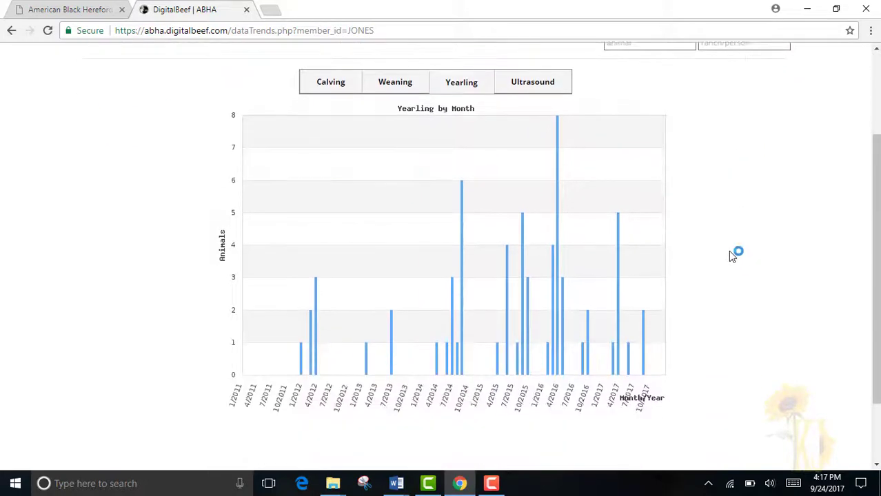
pyautogui.scroll(2, 607, 167)
pyautogui.click(348, 151)
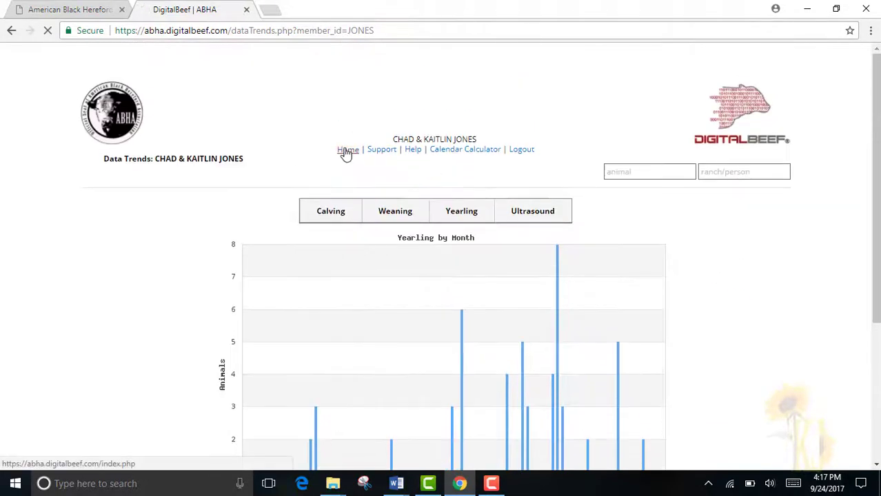